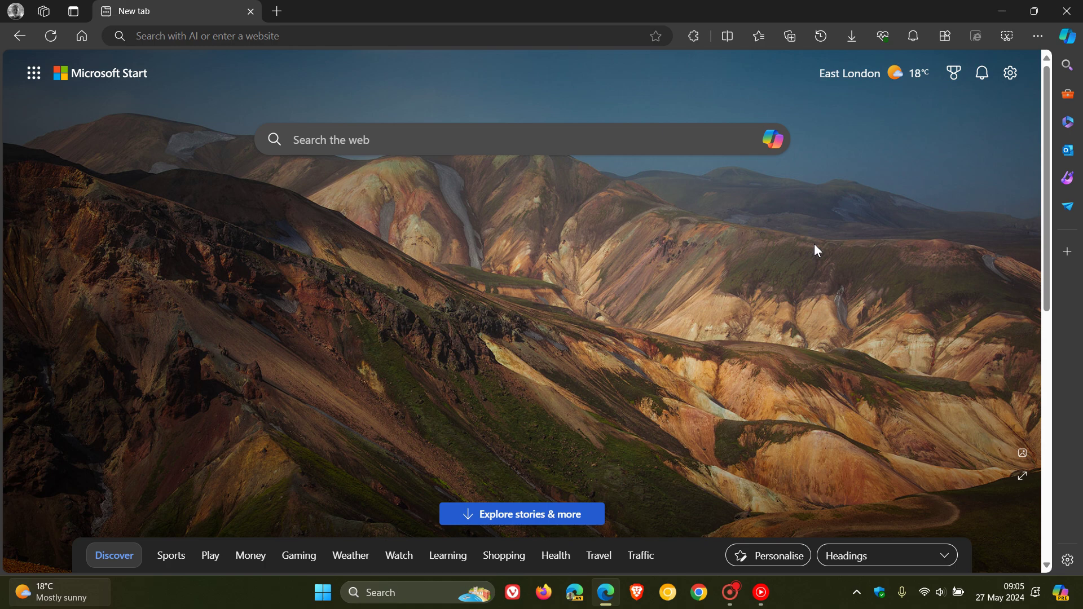
Open the Settings and more (…) menu from the Edge toolbar.
click(1038, 36)
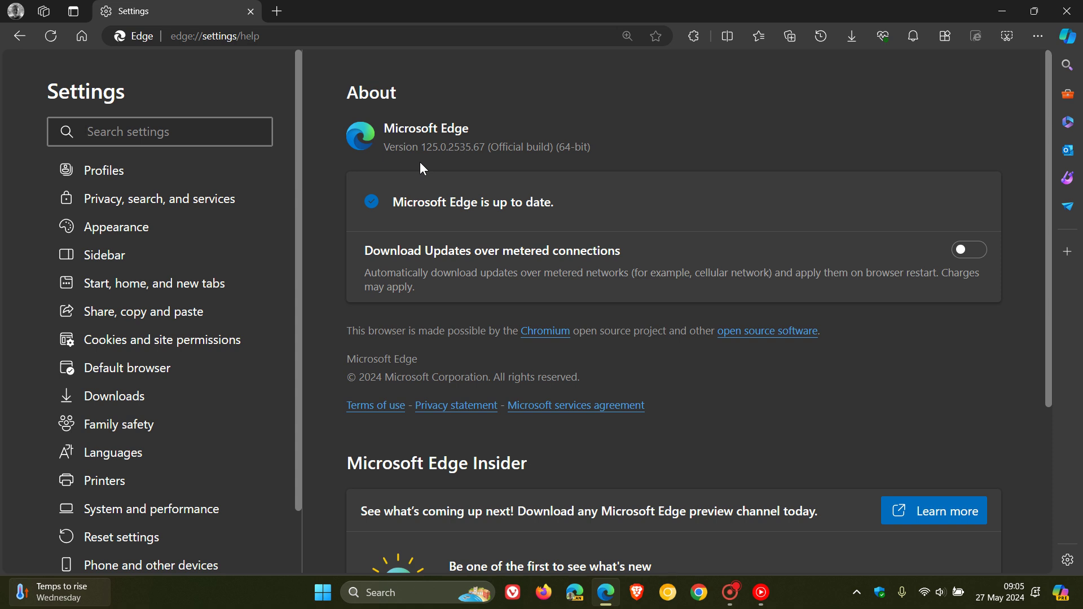
Select the version digits 67 in 125.0.2535.67, then clear the selection.
double_click(478, 148)
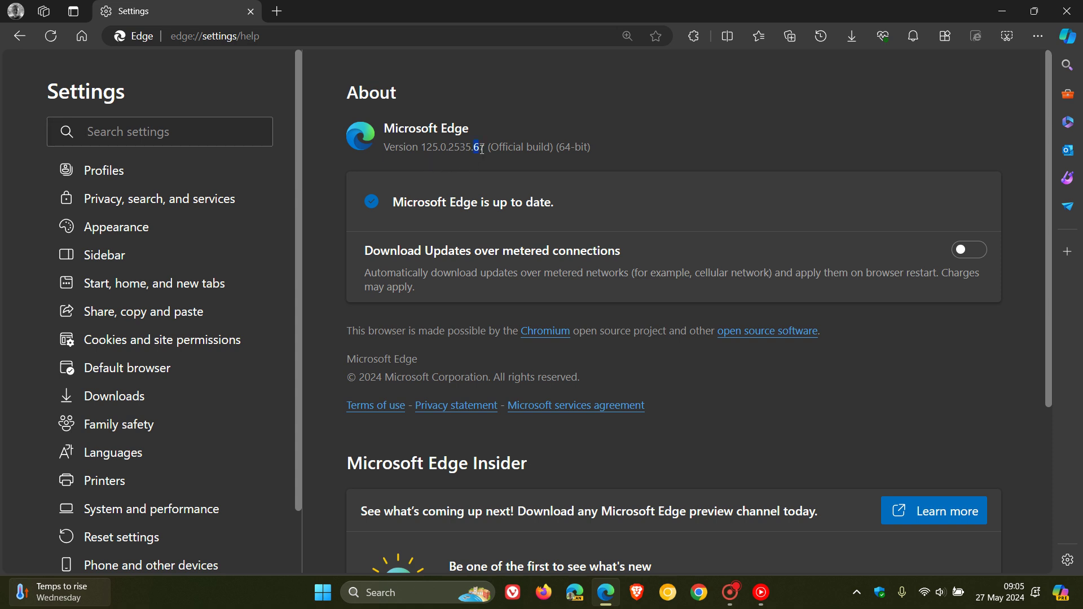
click(707, 119)
Go Home to the Microsoft Start new tab page.
click(82, 37)
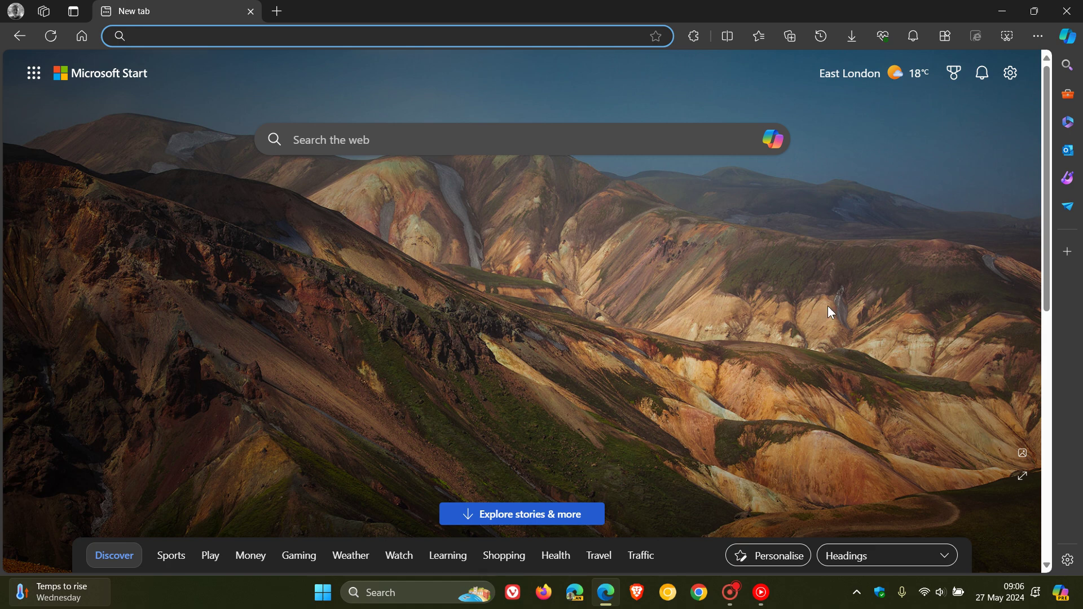